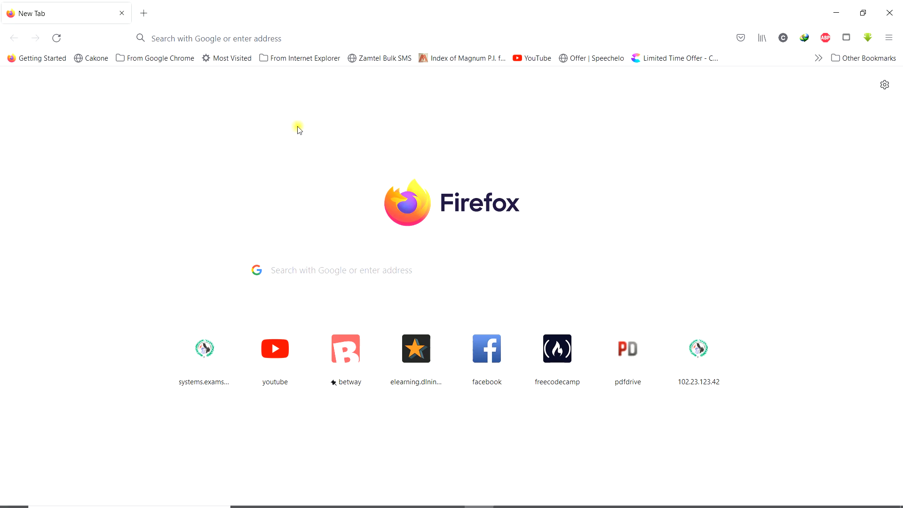
# - Show Firefox's frequently visited sites from the address bar
pyautogui.click(200, 37)
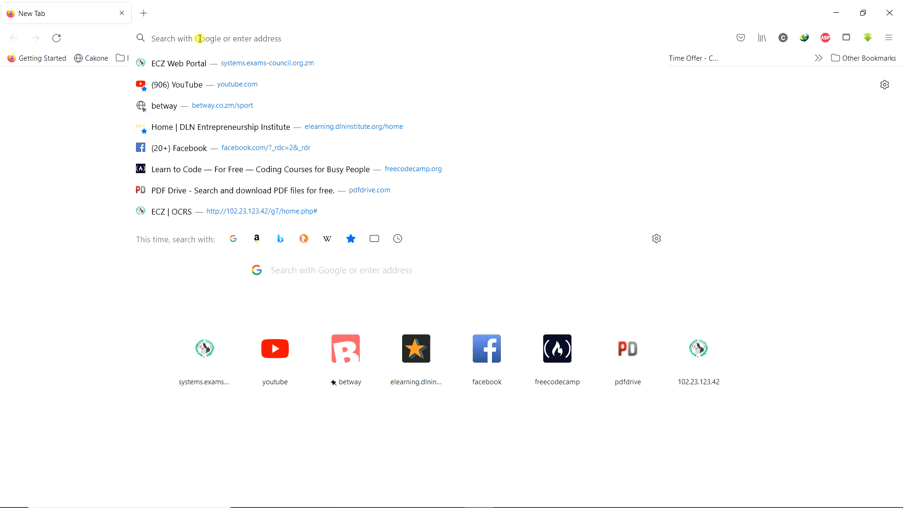
# - Go from the ECZ Web Portal to the 2022 Grade 7 candidate registration login page
pyautogui.click(242, 67)
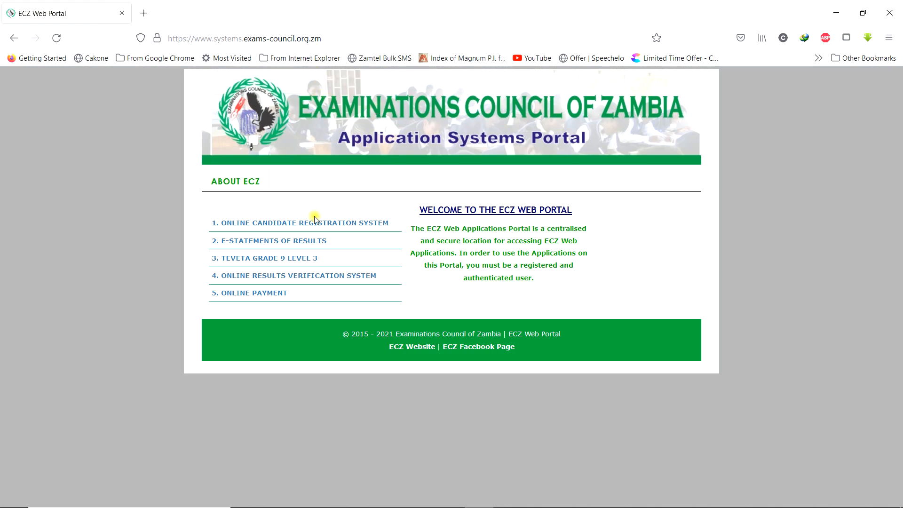
pyautogui.click(271, 226)
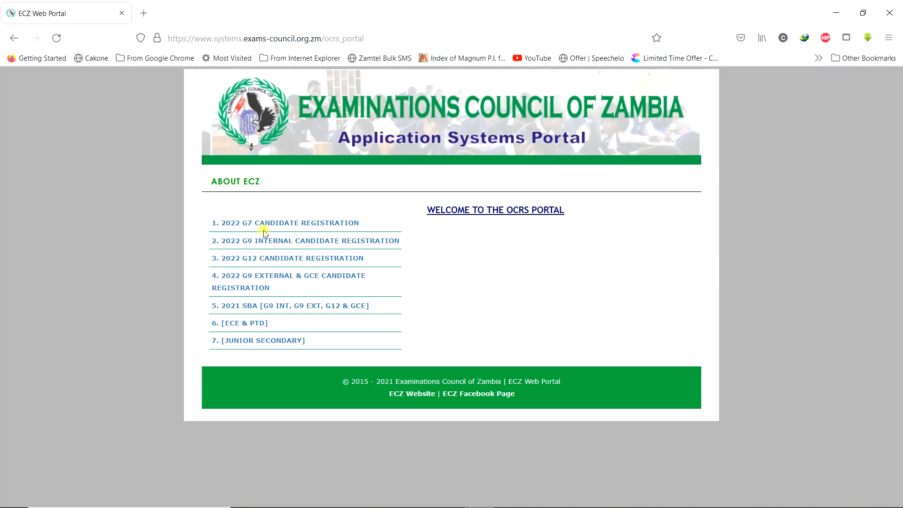
pyautogui.click(288, 225)
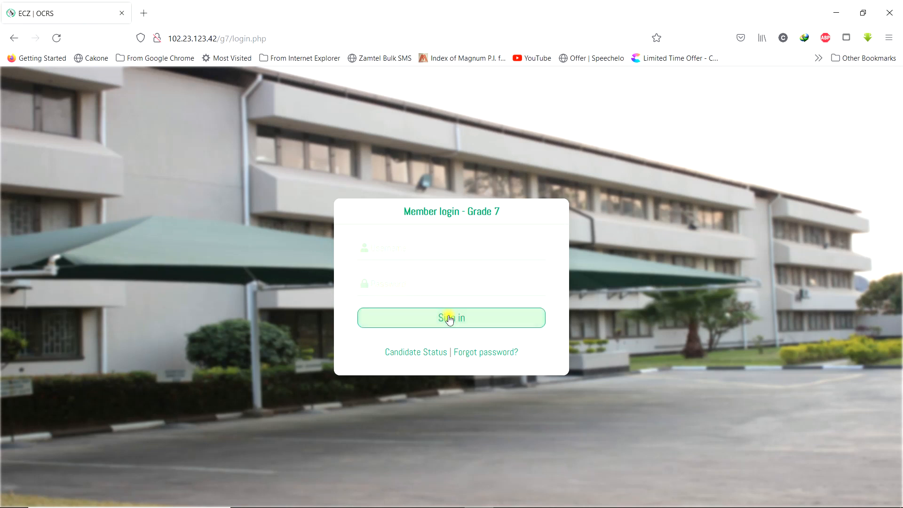
pyautogui.click(399, 253)
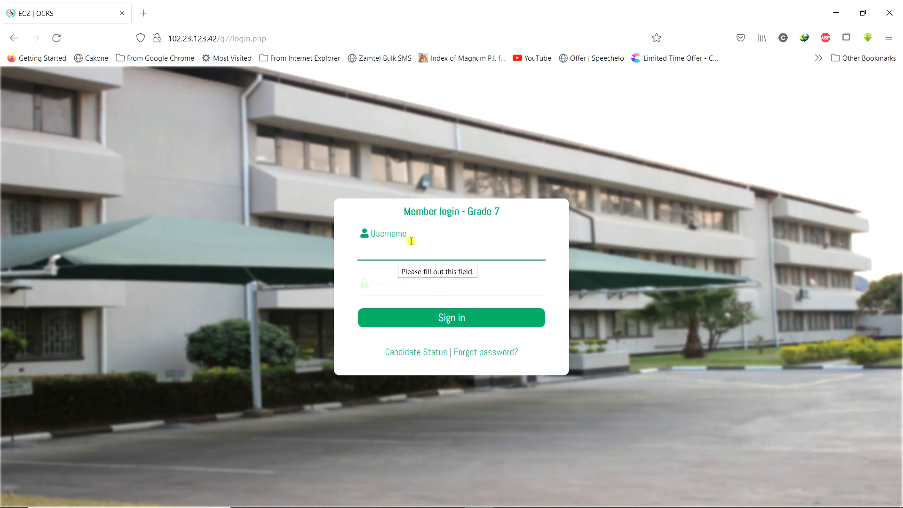
# - Sign in to the school's Grade 7 account using Firefox's saved login
pyautogui.click(411, 241)
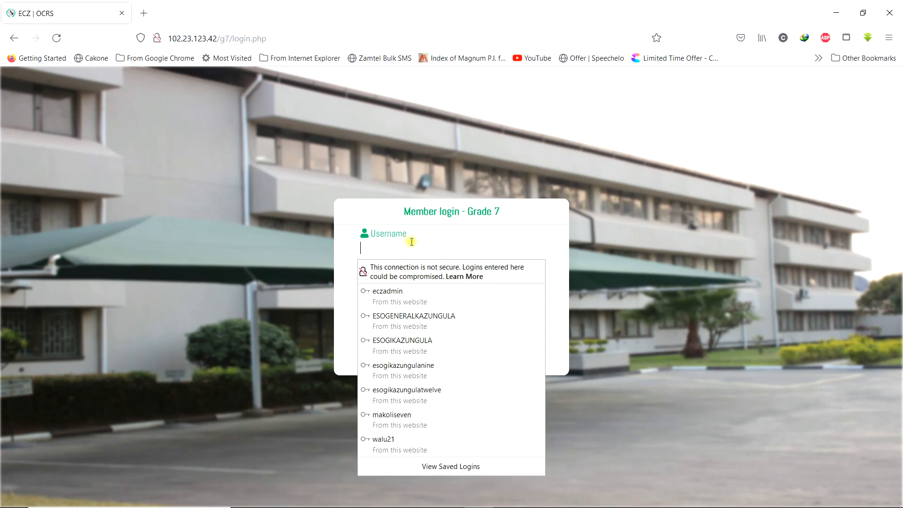
pyautogui.click(399, 416)
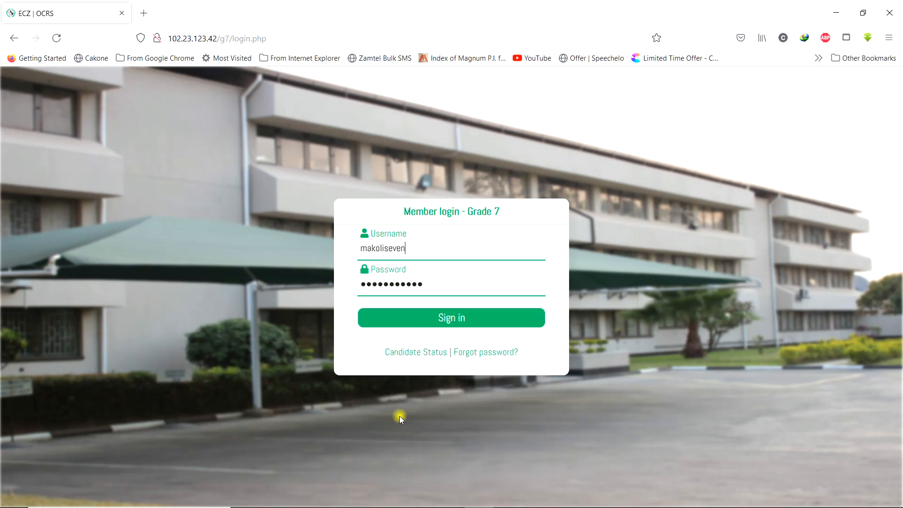
pyautogui.click(451, 319)
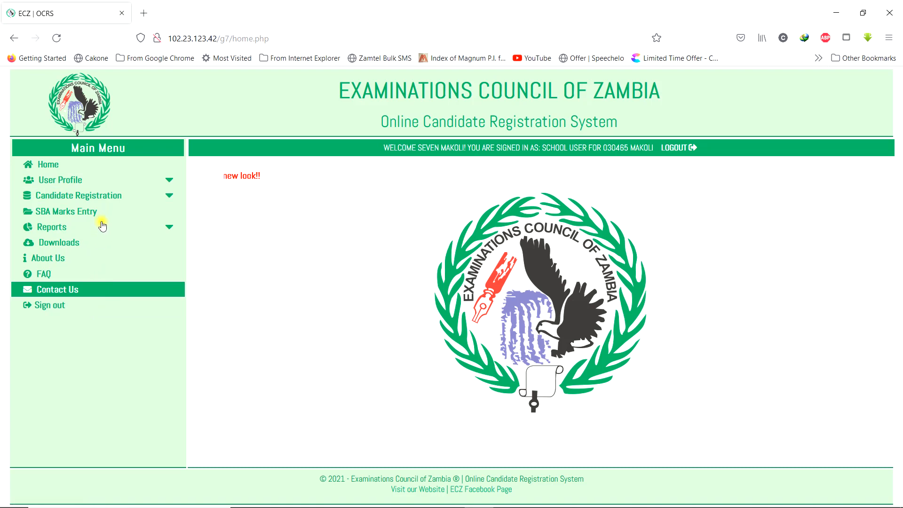
# - Open the Grade 7 Registration form under Candidate Registration in the Main Menu
pyautogui.click(88, 198)
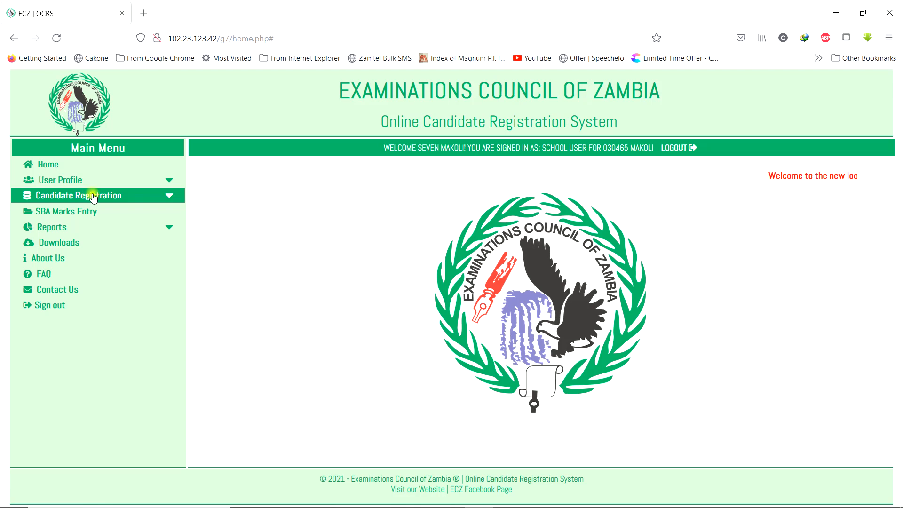
pyautogui.click(168, 195)
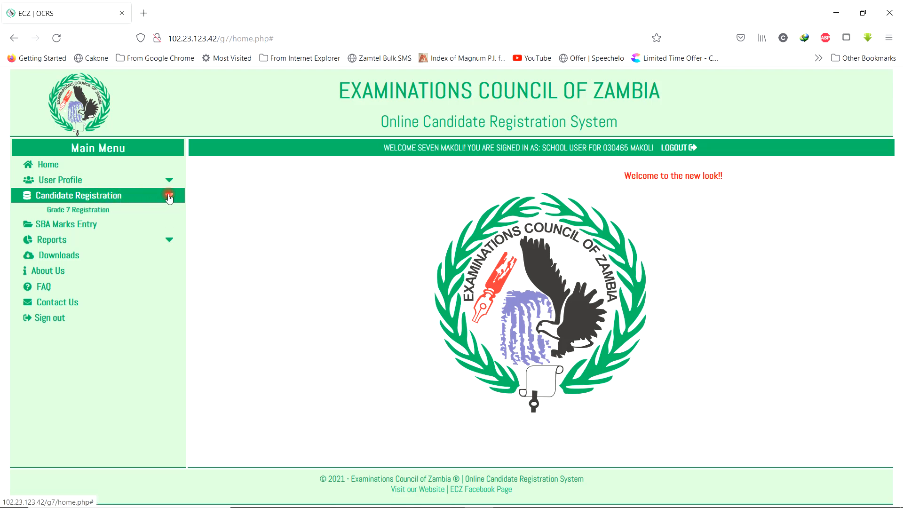
pyautogui.click(98, 210)
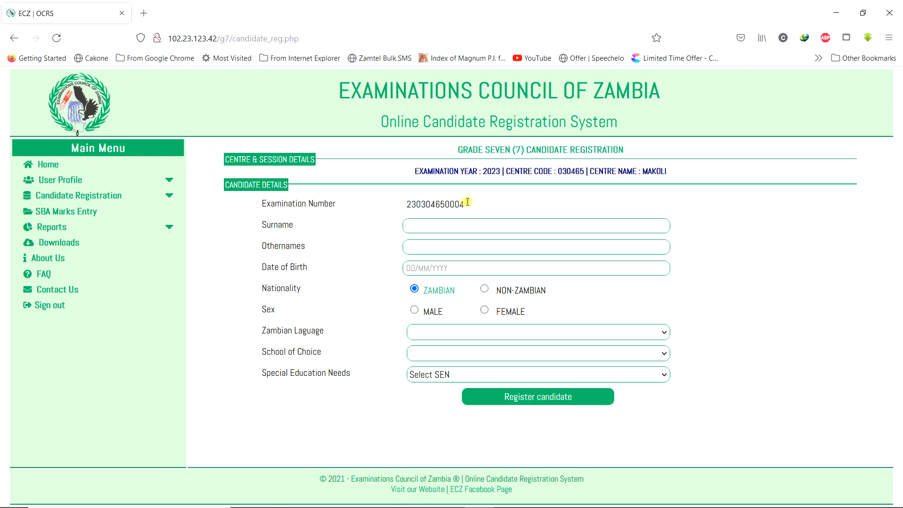
pyautogui.click(455, 226)
# - Enter the candidate's surname and other names in the Surname and Othernames fields
pyautogui.click(442, 270)
pyautogui.click(443, 271)
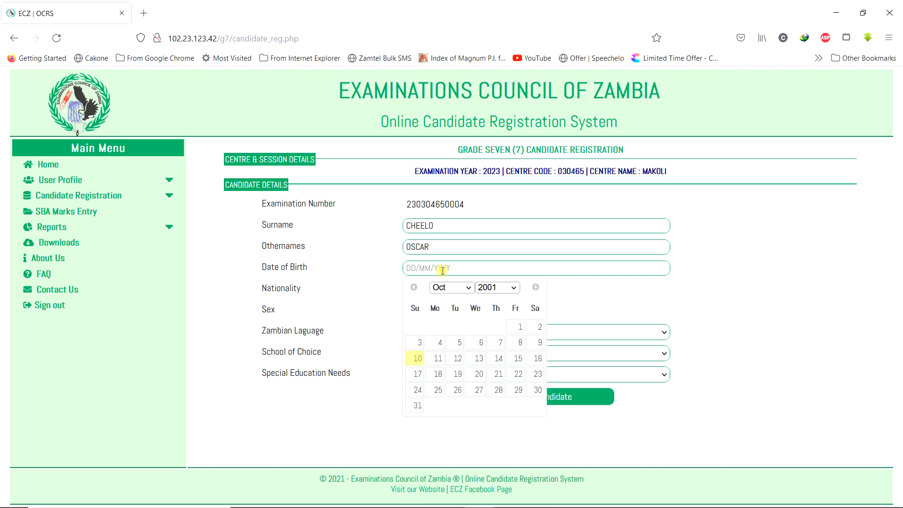
pyautogui.click(470, 287)
pyautogui.click(469, 287)
pyautogui.click(468, 288)
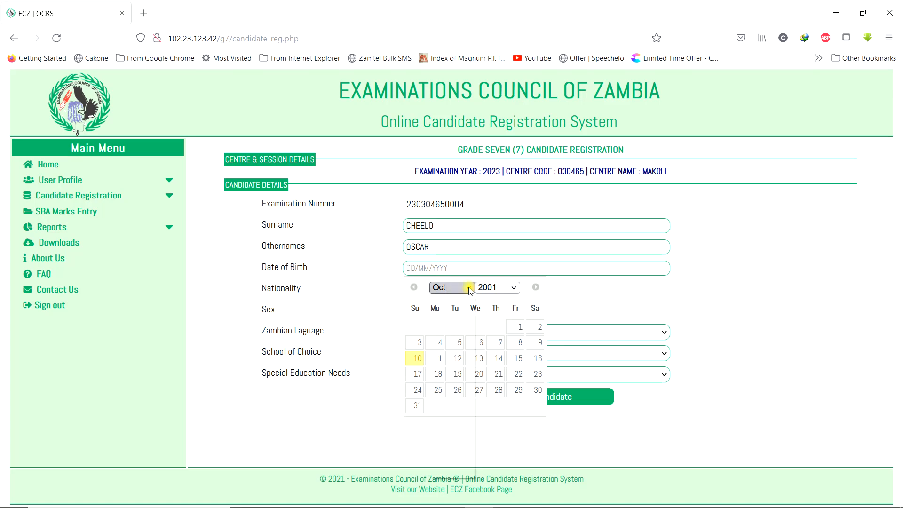
pyautogui.click(450, 319)
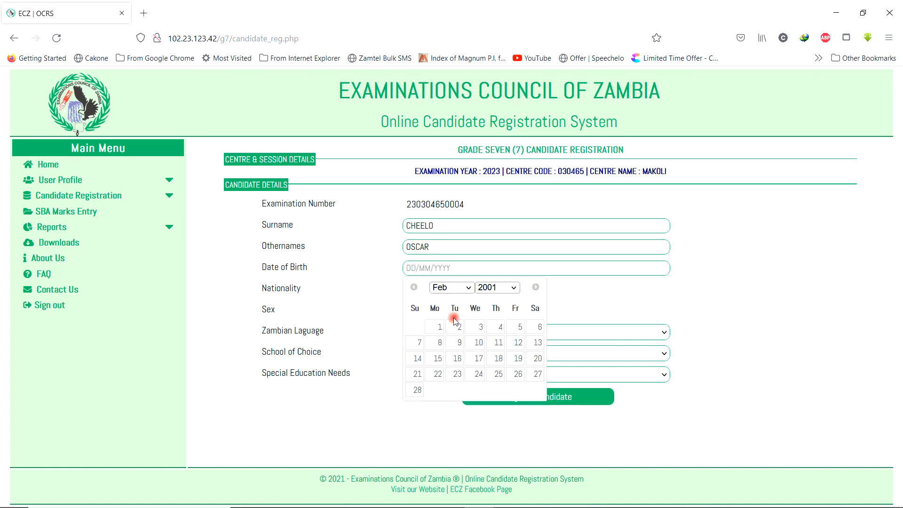
pyautogui.click(514, 292)
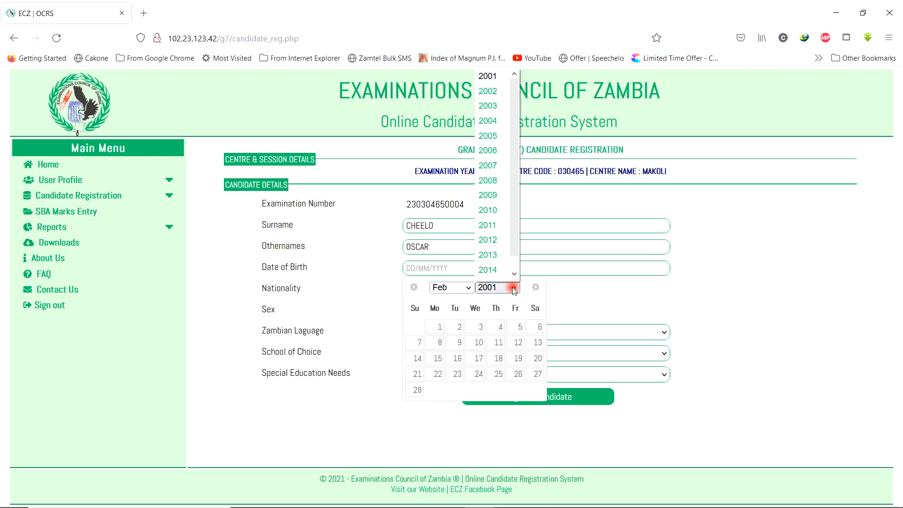
pyautogui.click(489, 124)
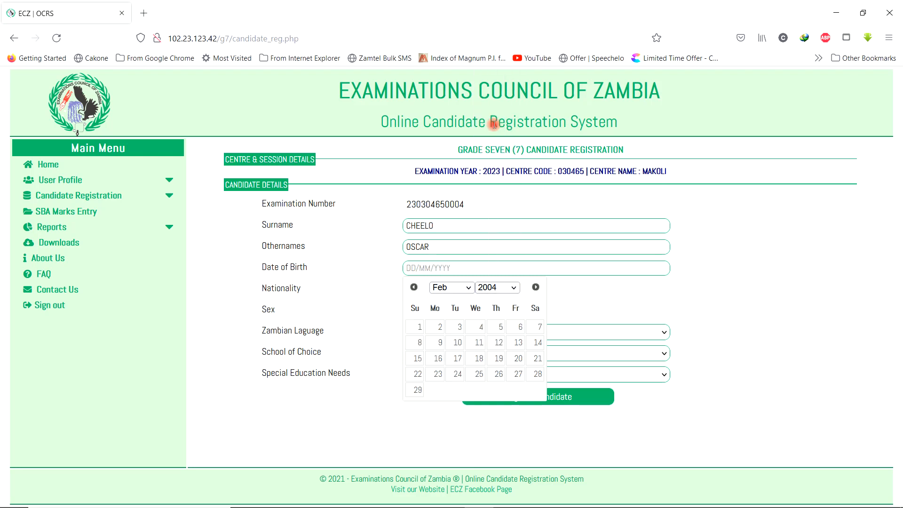
pyautogui.click(500, 328)
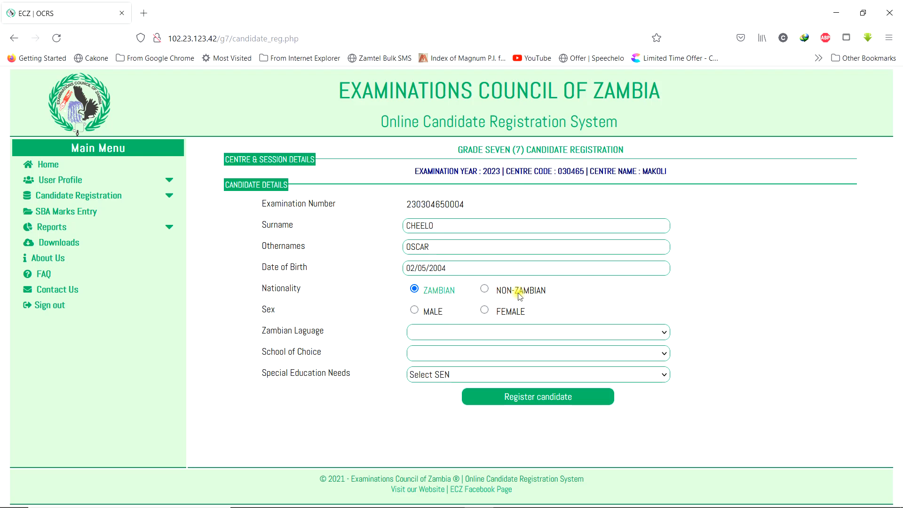
# - Set the candidate's sex to MALE and Zambian language to CHITONGA
pyautogui.click(414, 310)
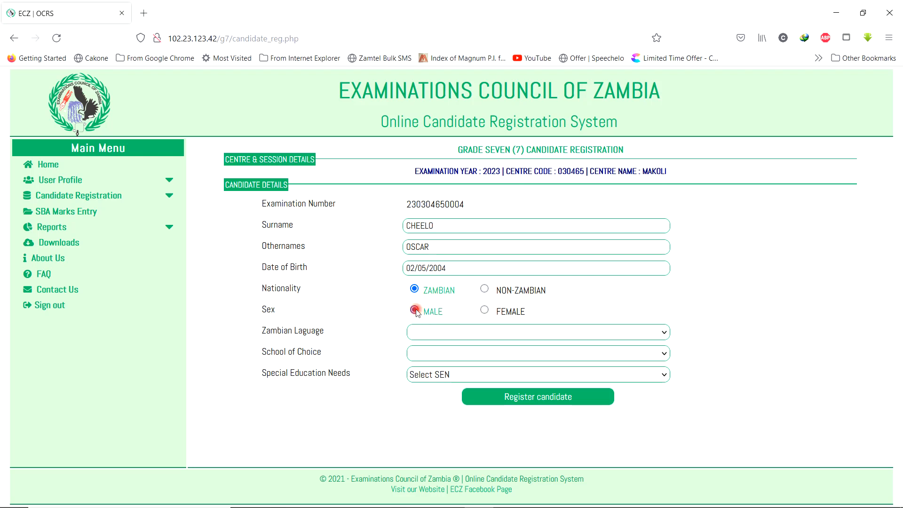
pyautogui.click(478, 332)
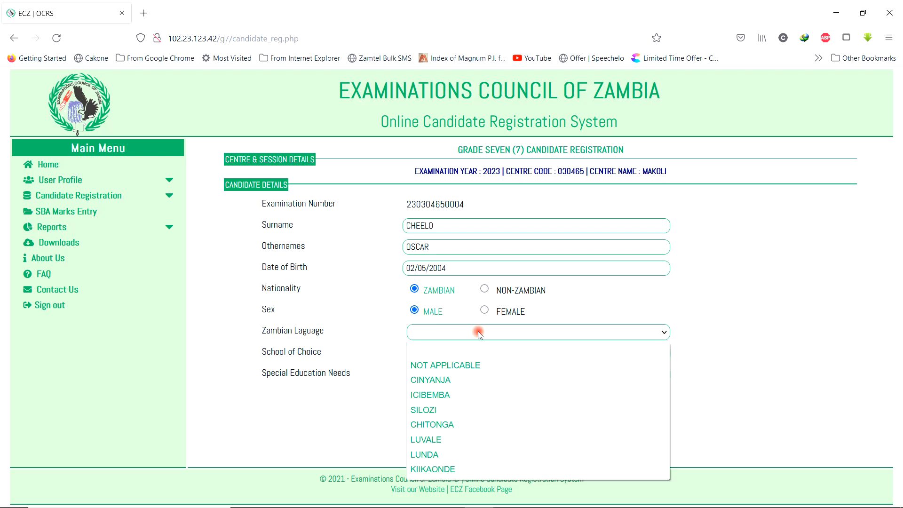
pyautogui.click(448, 411)
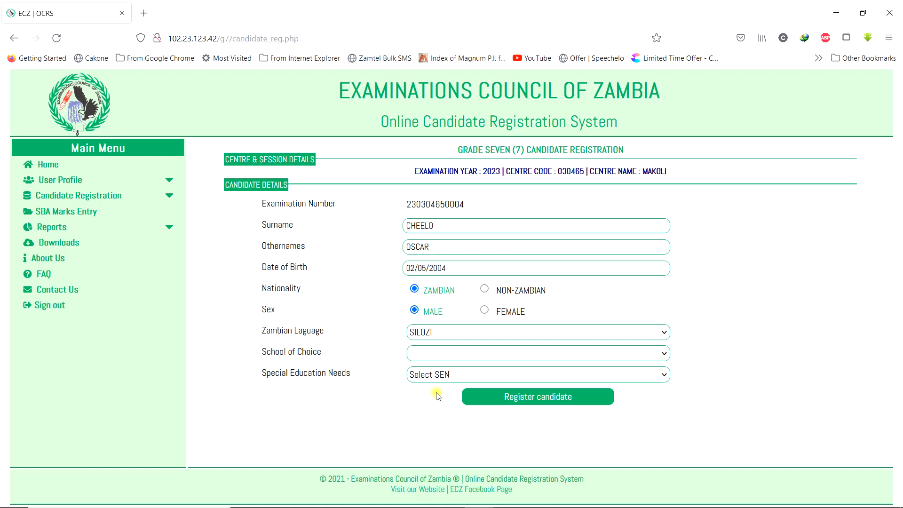
pyautogui.click(459, 331)
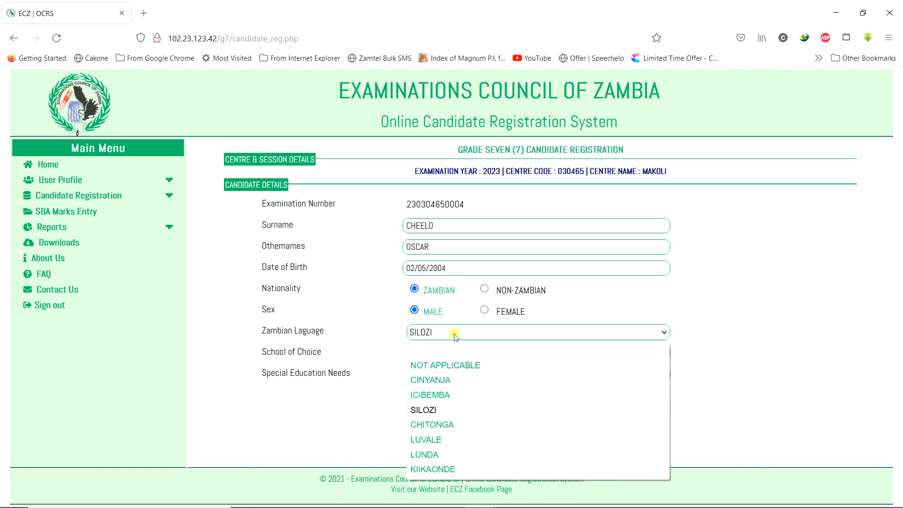
pyautogui.click(442, 425)
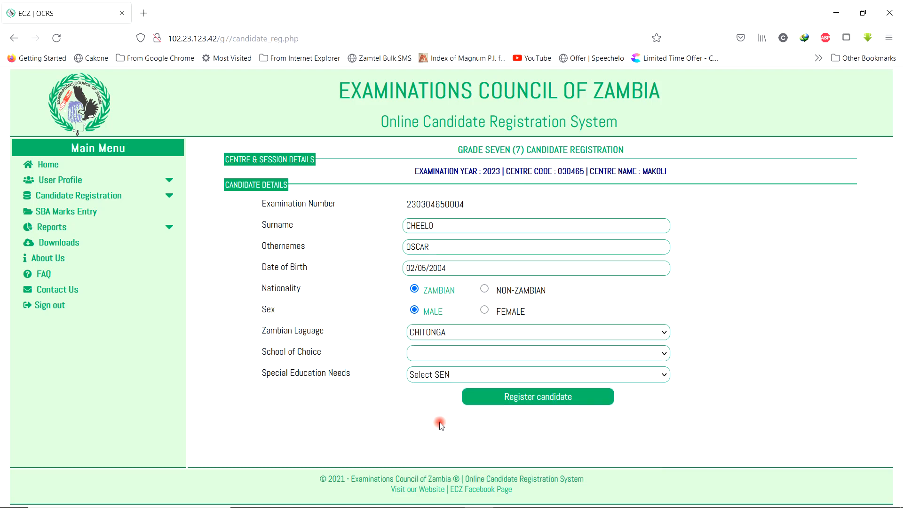
# - Choose school 3001 - CHOMA SECONDARY SCHOOL and special education needs NOT APPLICABLE
pyautogui.click(473, 356)
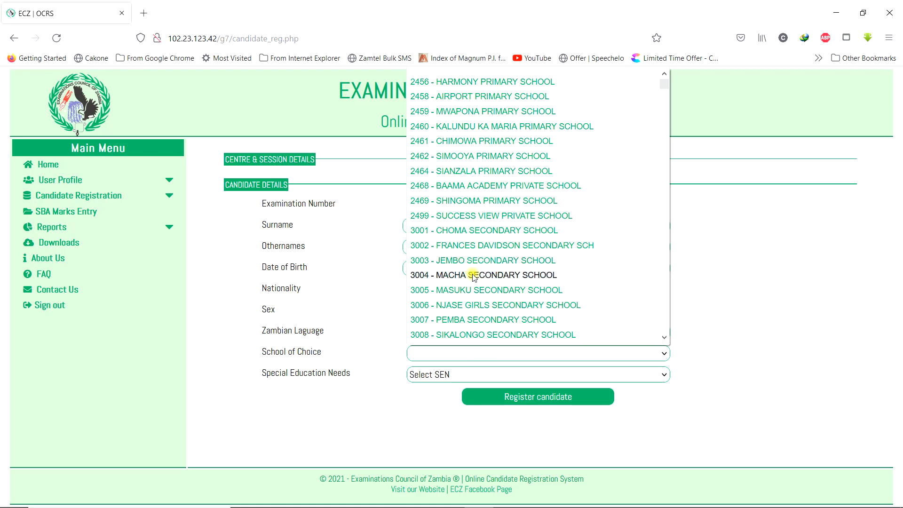
pyautogui.click(478, 229)
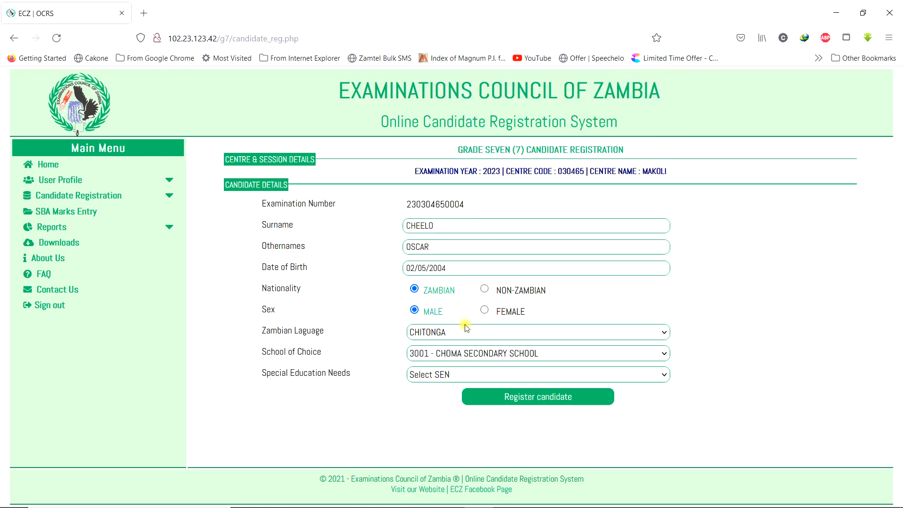
pyautogui.click(490, 379)
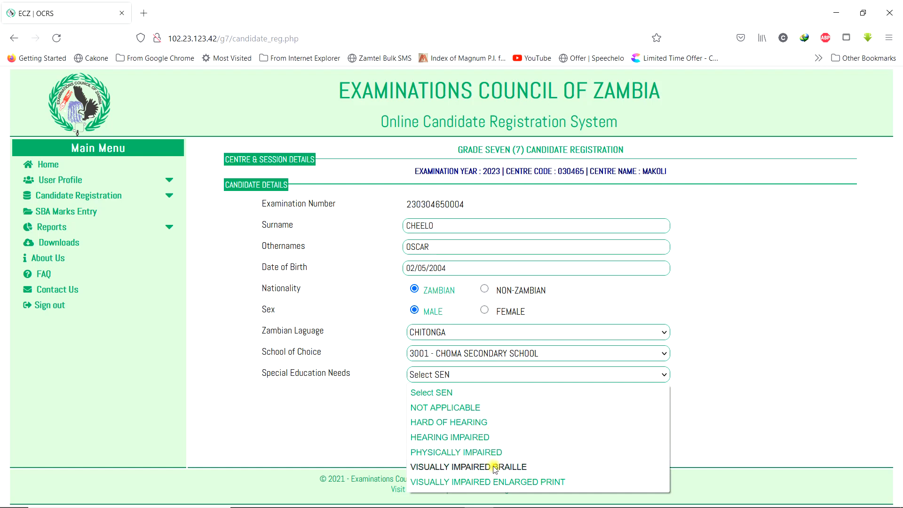
pyautogui.click(457, 408)
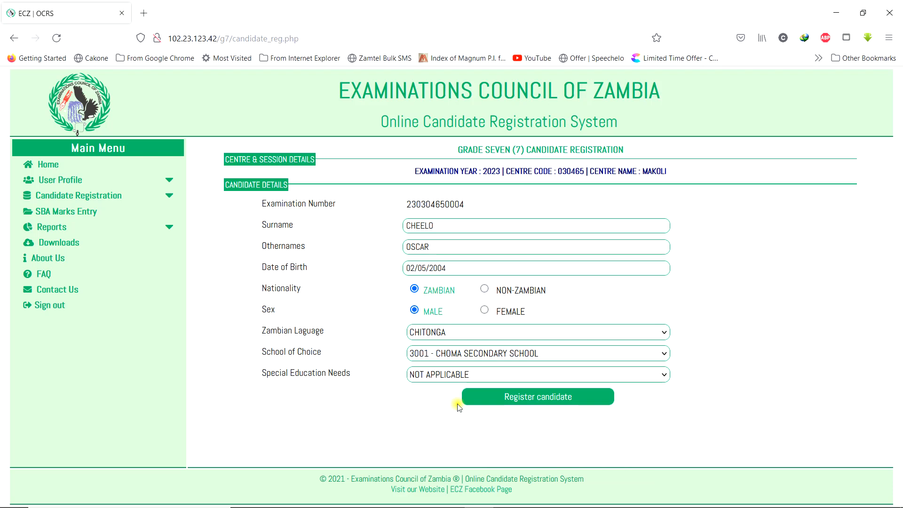
# - Submit the candidate's registration, dismiss the success message, and expand Reports
pyautogui.click(537, 397)
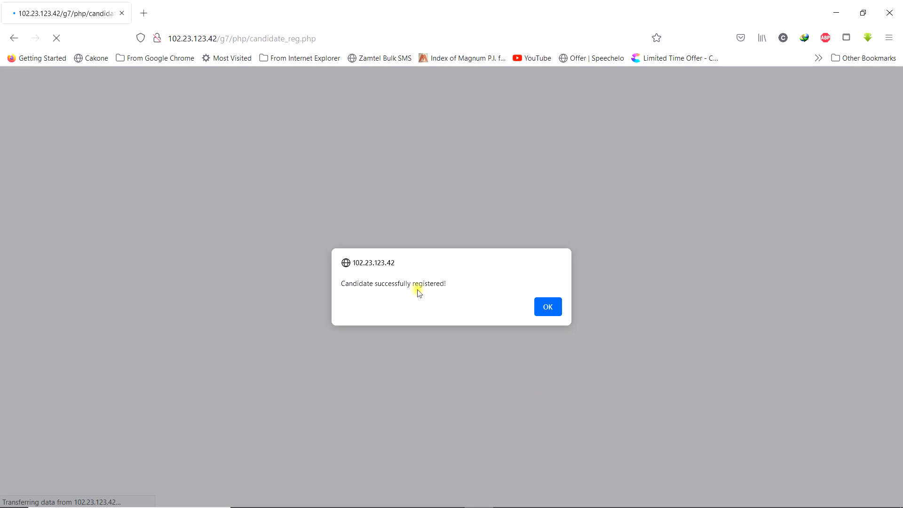
pyautogui.click(548, 306)
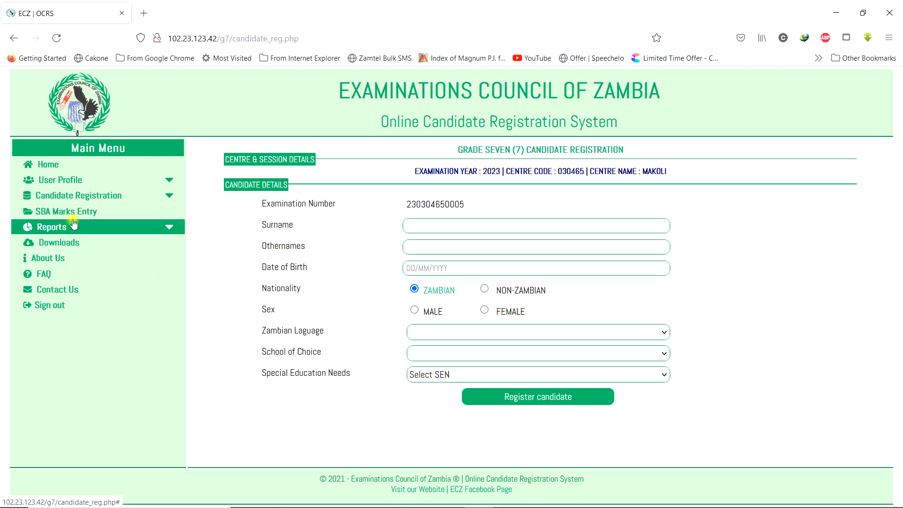
pyautogui.click(61, 229)
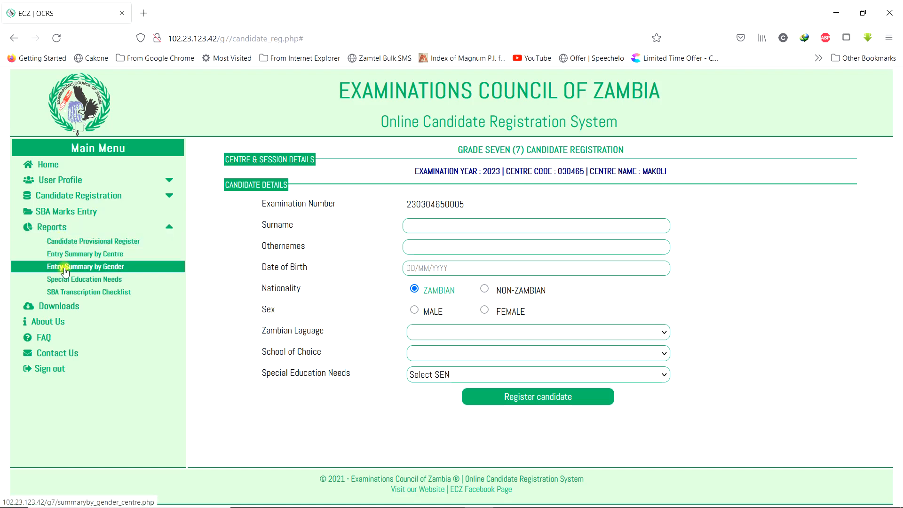
# - Open the Candidate Provisional Register showing the four MAKOLI candidates
pyautogui.click(81, 241)
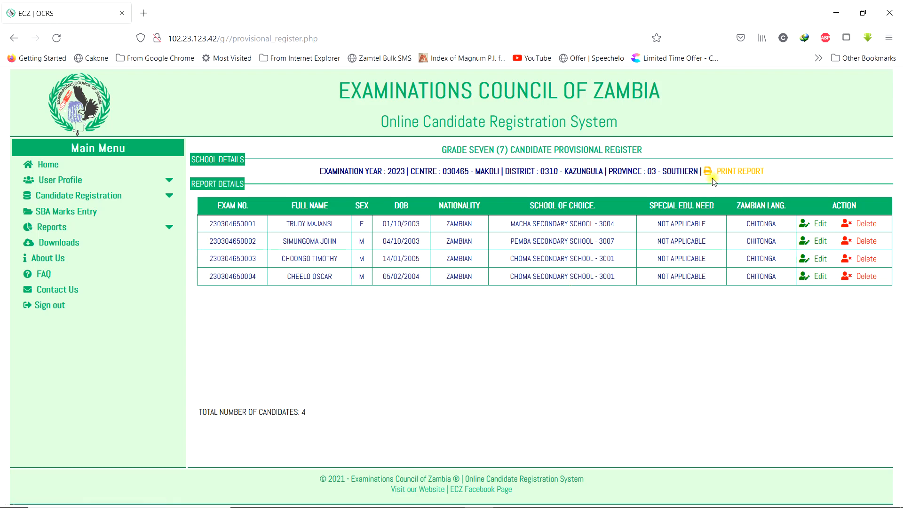
# - Download the provisional register report PDF via IDM and close the blank report tab
pyautogui.click(744, 175)
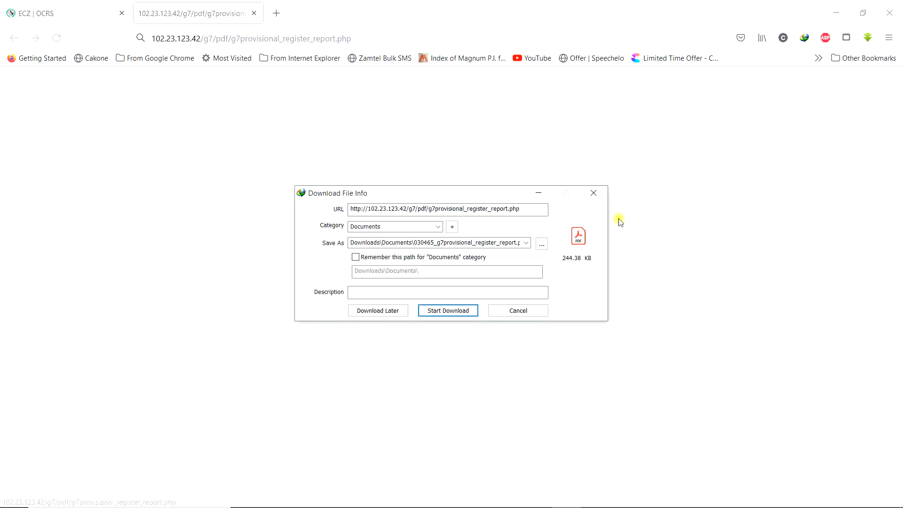
pyautogui.click(466, 313)
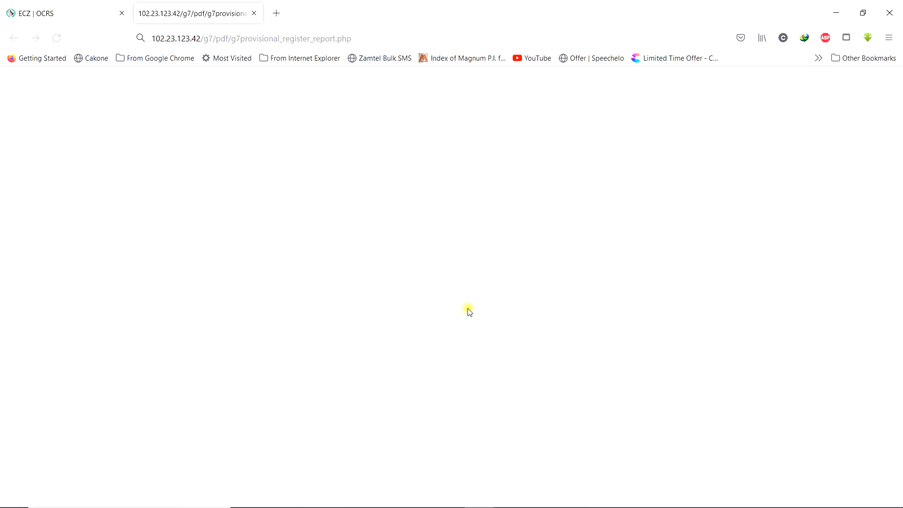
pyautogui.click(254, 13)
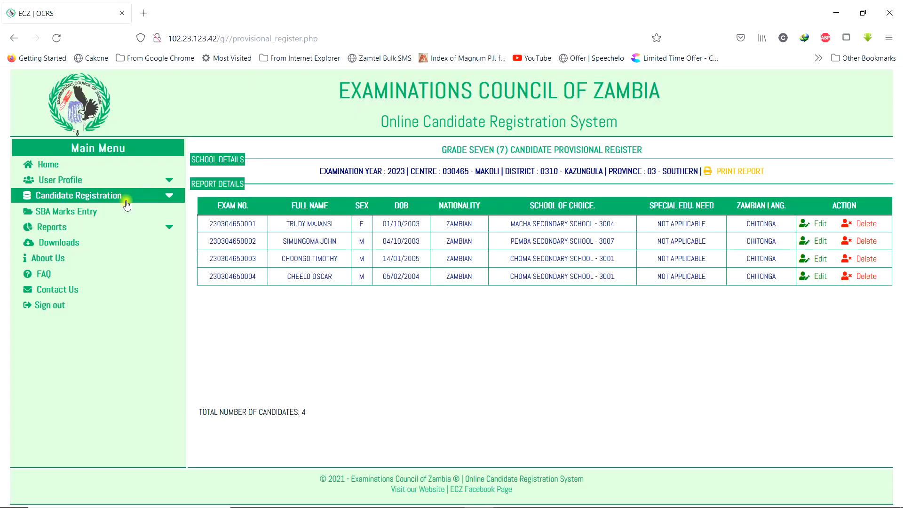
# - View MAKOLI's Grade Seven entry summaries by centre, then by gender (1 female, 3 males)
pyautogui.click(73, 228)
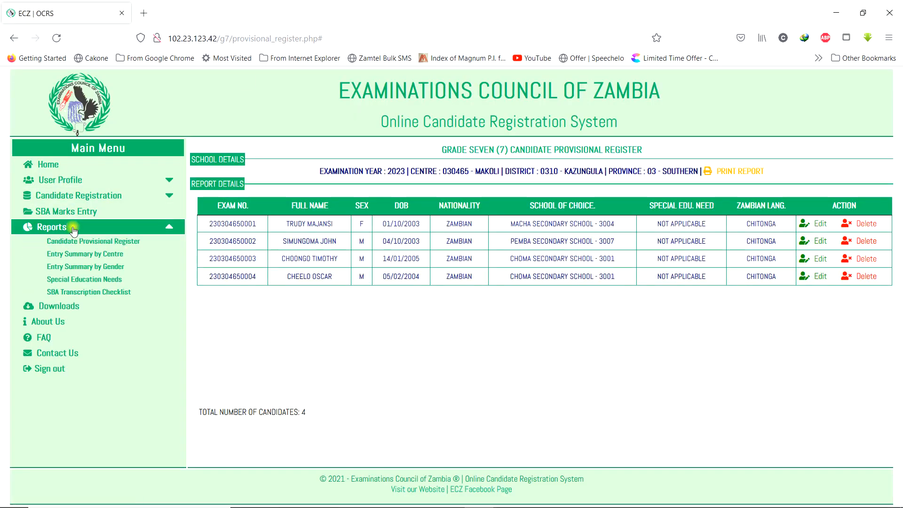
pyautogui.click(105, 254)
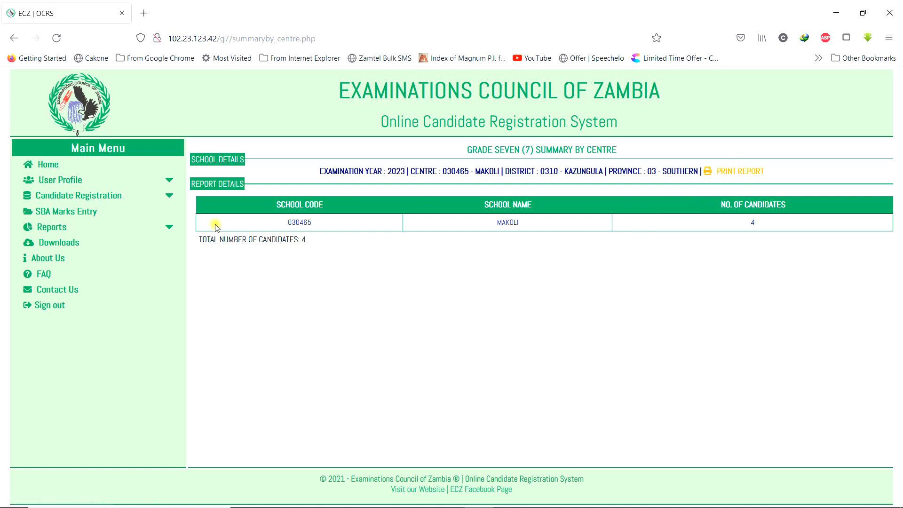
pyautogui.click(138, 231)
pyautogui.click(118, 271)
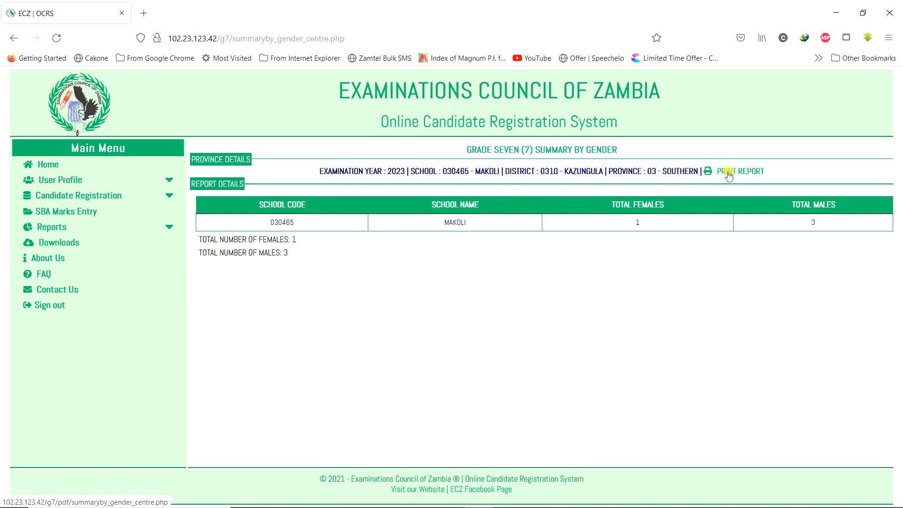
pyautogui.click(85, 228)
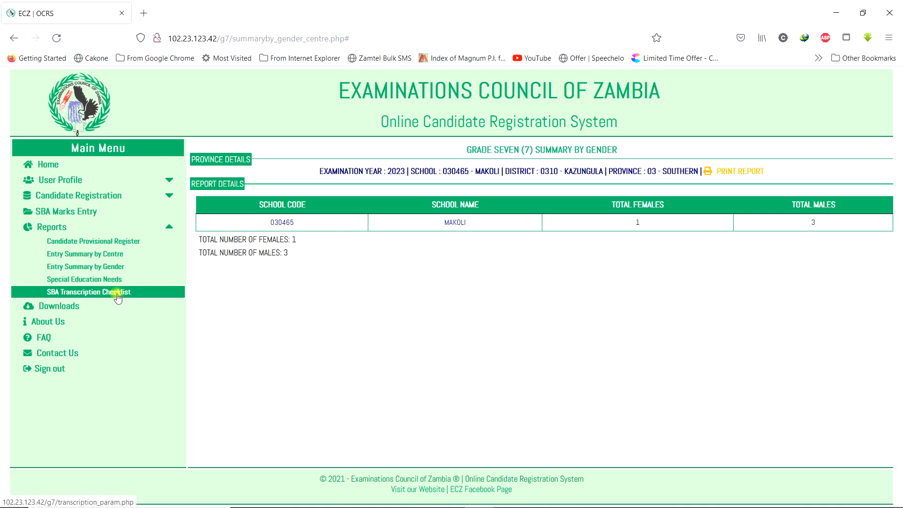
# - Display the Grade Seven SBA transcription checklist for subject 11 English Language at MAKOLI
pyautogui.click(107, 292)
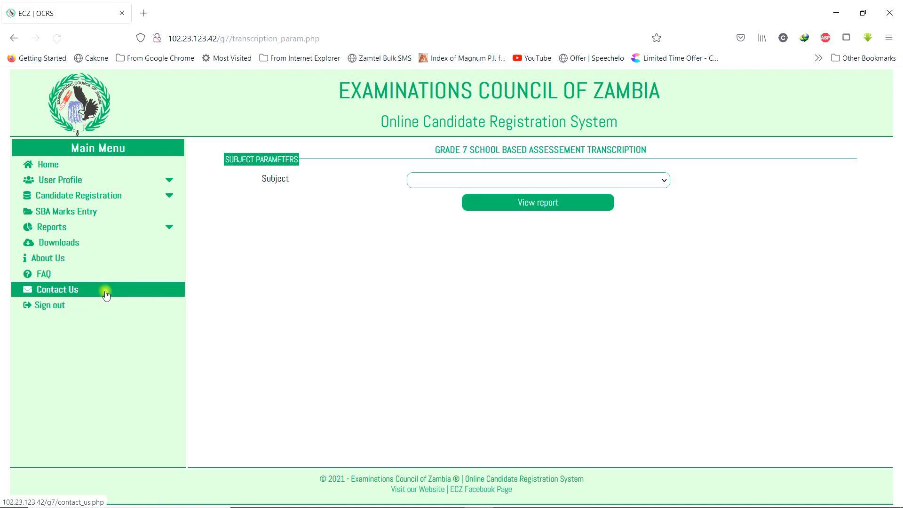
pyautogui.click(589, 179)
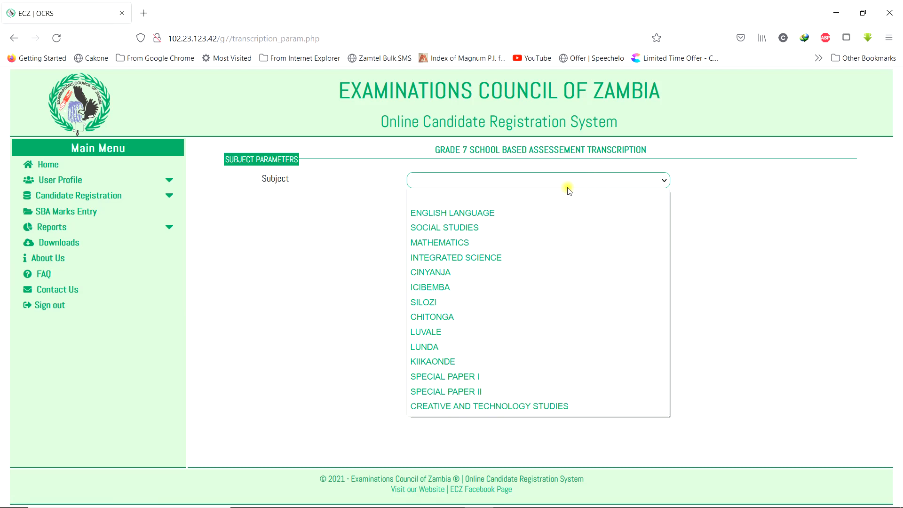
pyautogui.click(497, 214)
pyautogui.click(545, 204)
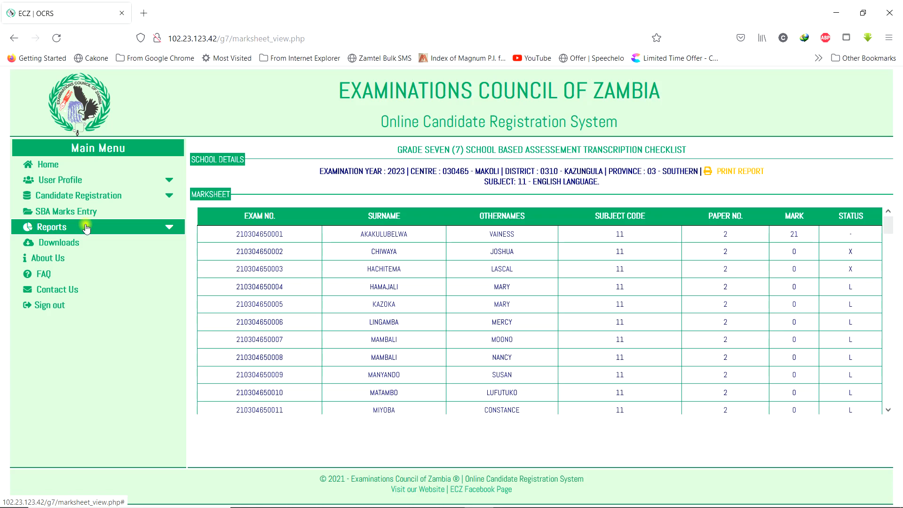
# - Generate the SBA marks entry marksheet for 21 Social Studies, status L candidates (maximum 30)
pyautogui.click(66, 217)
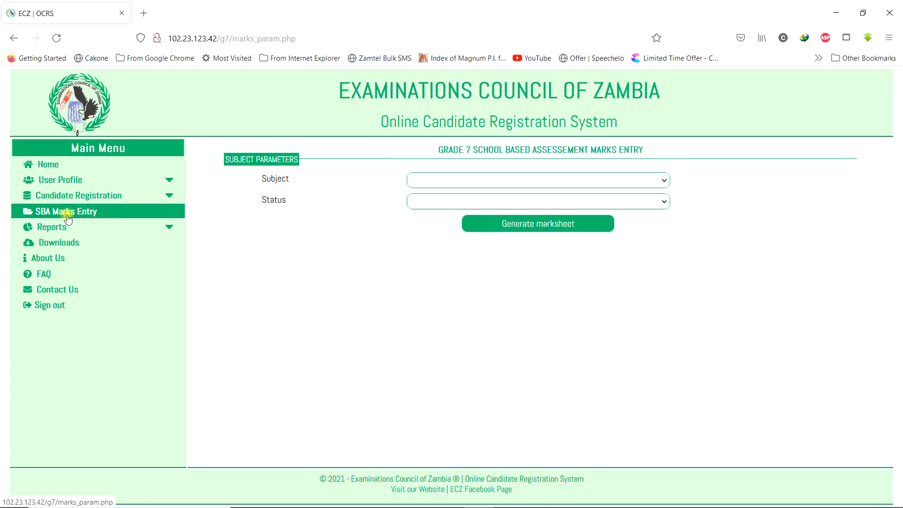
pyautogui.click(588, 179)
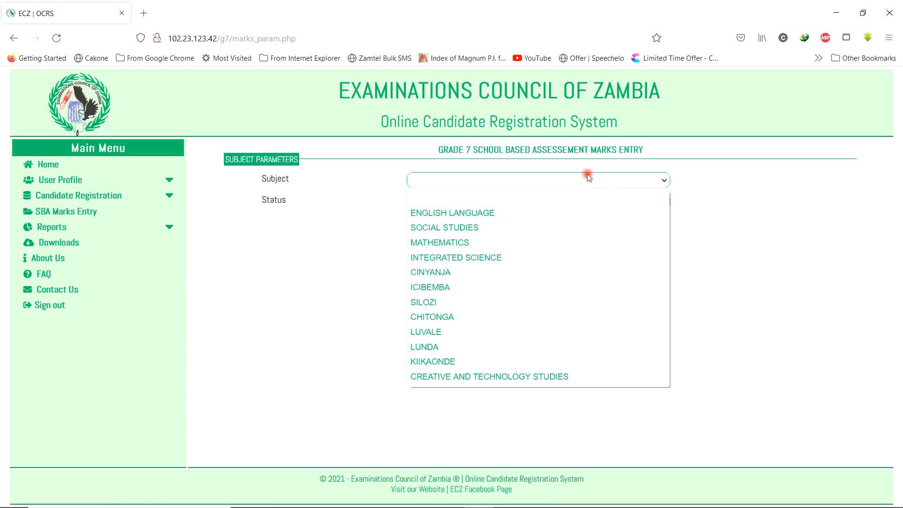
pyautogui.click(458, 228)
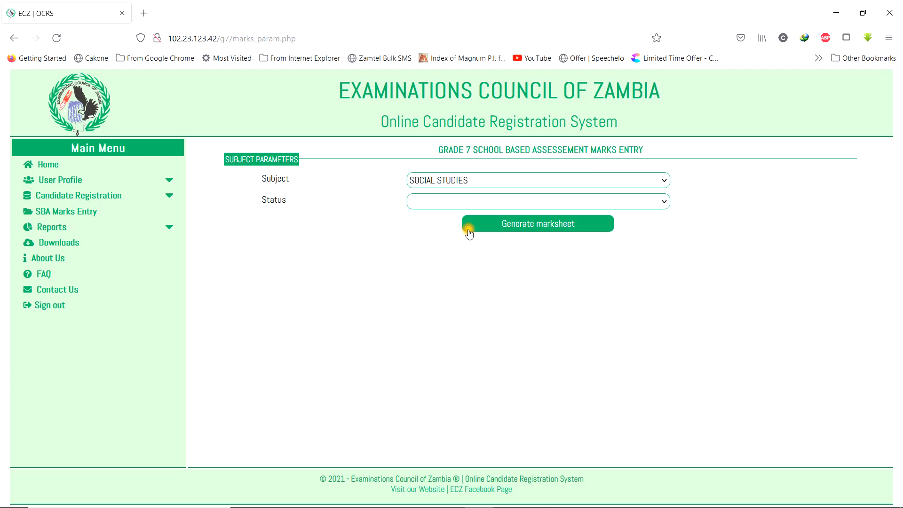
pyautogui.click(615, 203)
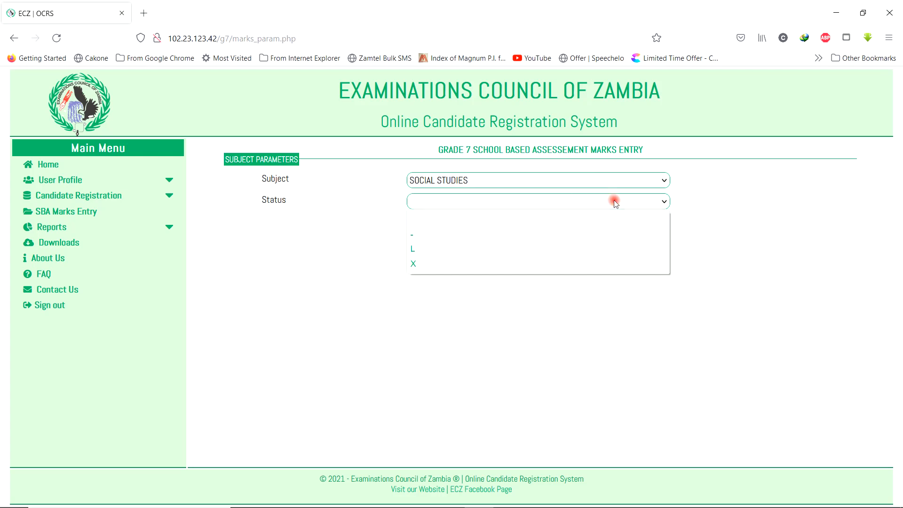
pyautogui.click(414, 250)
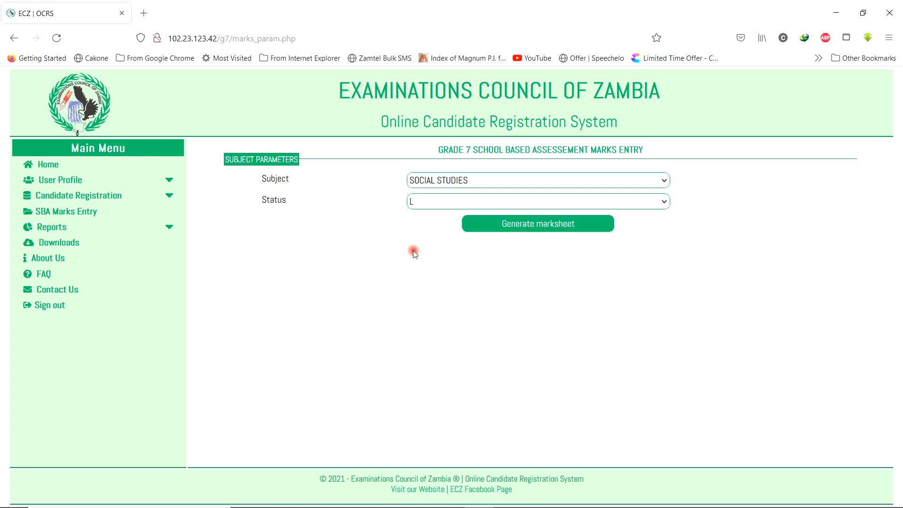
pyautogui.click(539, 225)
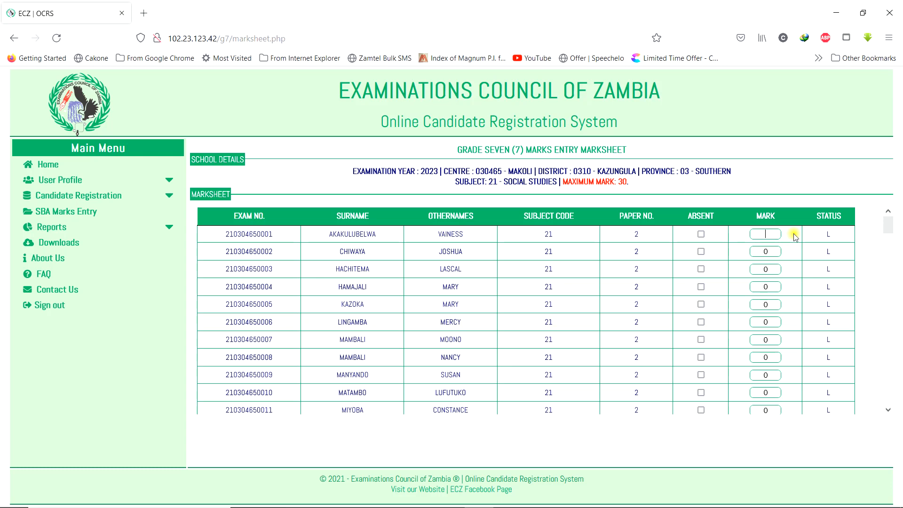
# - Enter Social Studies marks 23, 20, 26 and 12 for the first four candidates
pyautogui.write('23')
pyautogui.press('Tab')
pyautogui.write('20')
pyautogui.press('Tab')
pyautogui.write('26')
pyautogui.press('Tab')
pyautogui.write('12')
# - Mark the fifth candidate as absent and scroll down to the Save marks button
pyautogui.click(700, 304)
pyautogui.scroll(-20, 765, 311)
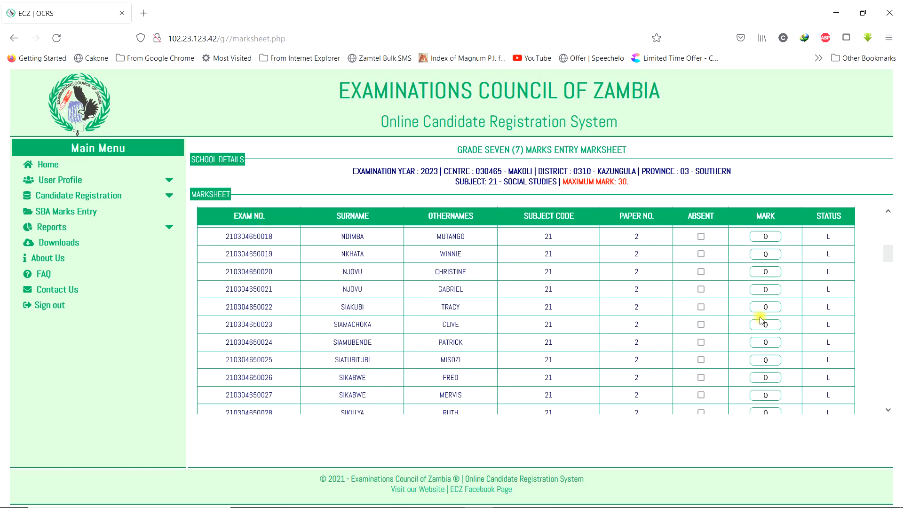
pyautogui.scroll(-13, 754, 321)
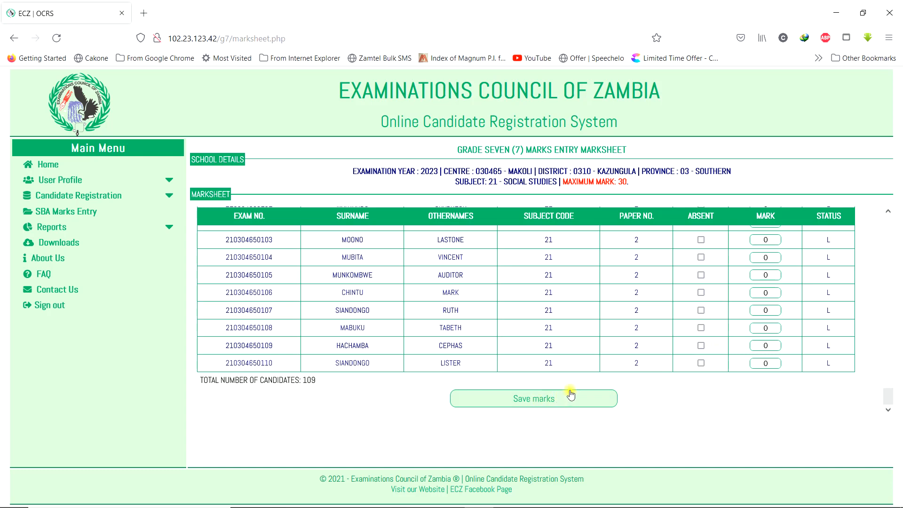
# - Save the Social Studies marks, confirming and acknowledging the 'Marks saved successfully!' alert
pyautogui.click(537, 399)
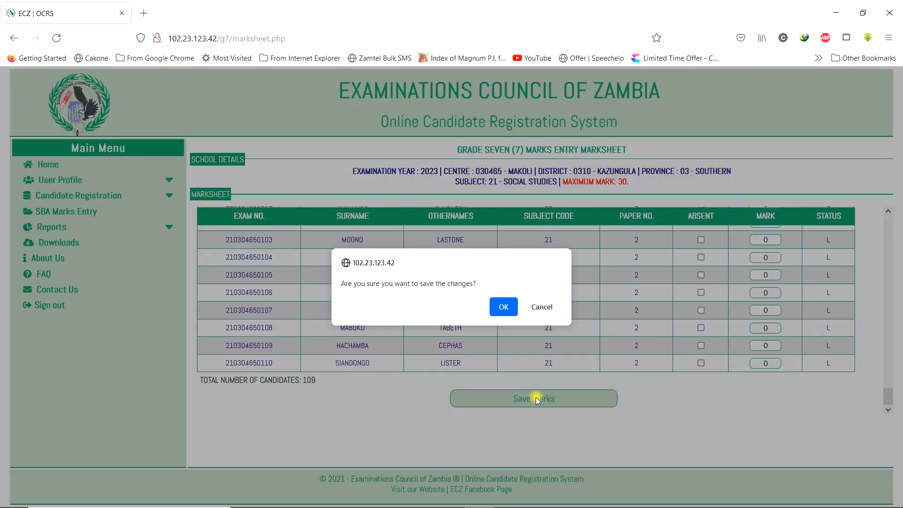
pyautogui.click(502, 312)
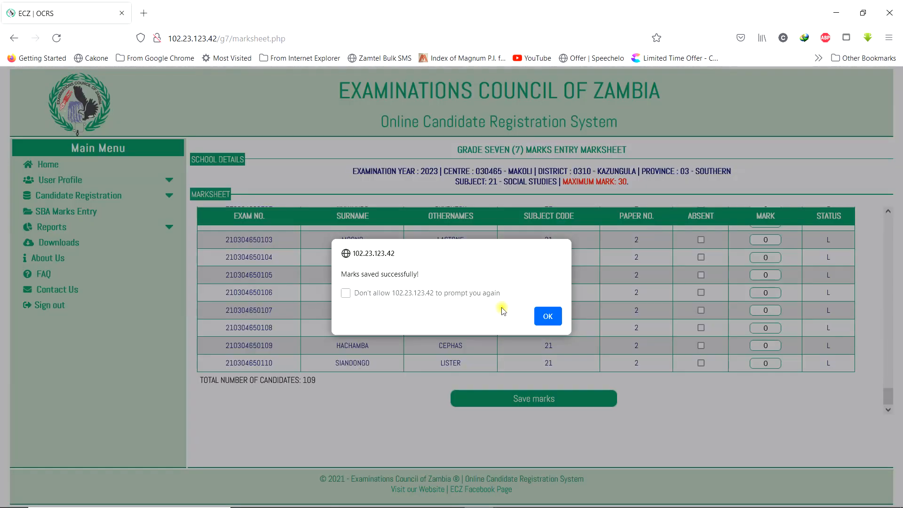
pyautogui.click(547, 315)
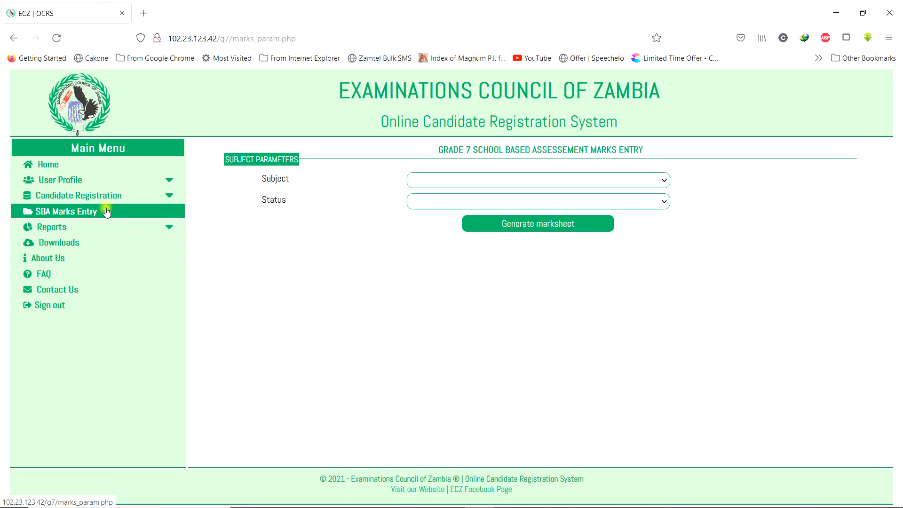
# - Show the Social Studies transcription checklist (23, 20, 26, 12, one absentee) and print it
pyautogui.click(66, 228)
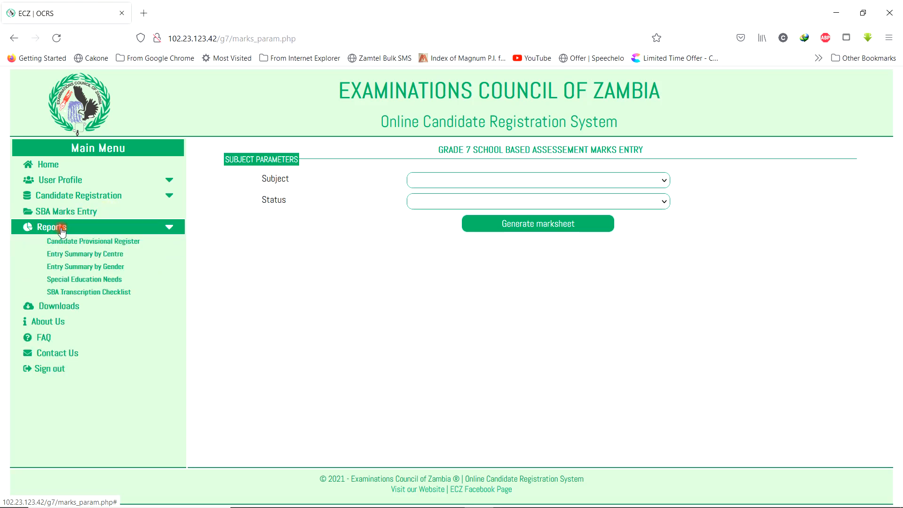
pyautogui.click(89, 293)
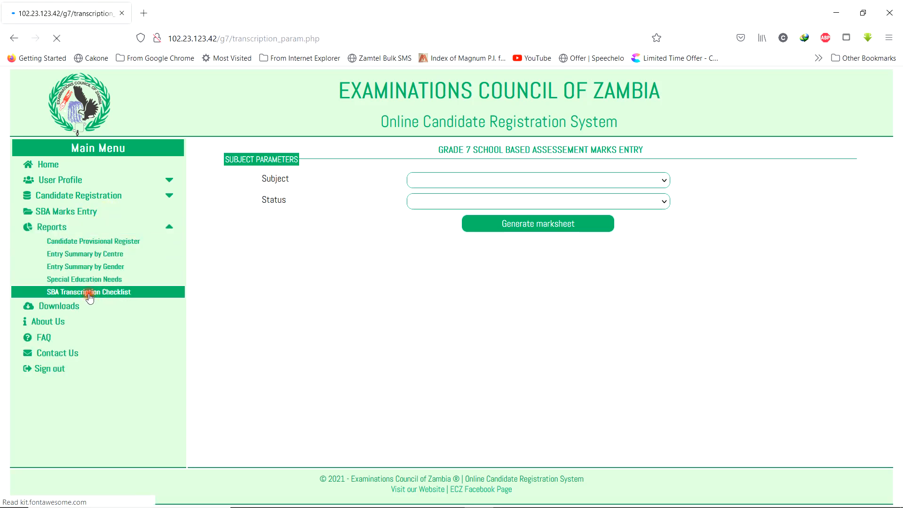
pyautogui.click(494, 181)
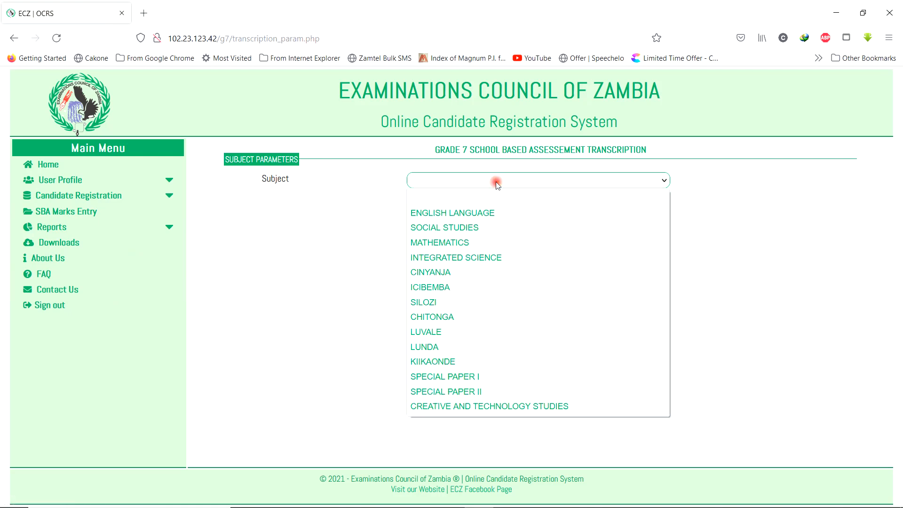
pyautogui.click(468, 227)
pyautogui.click(541, 203)
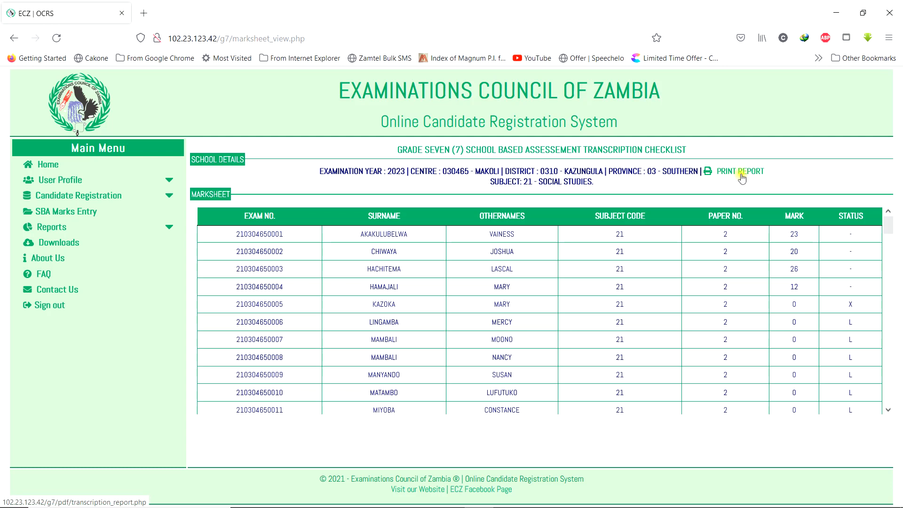
pyautogui.click(763, 174)
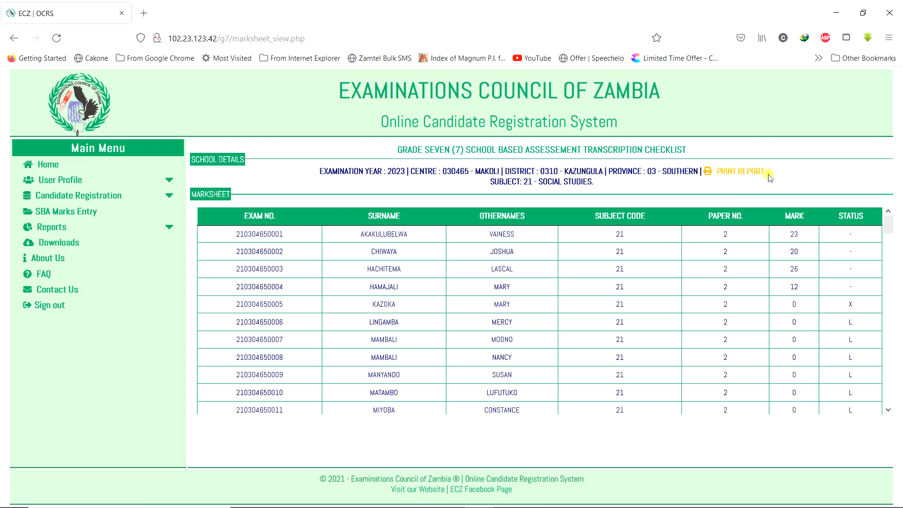